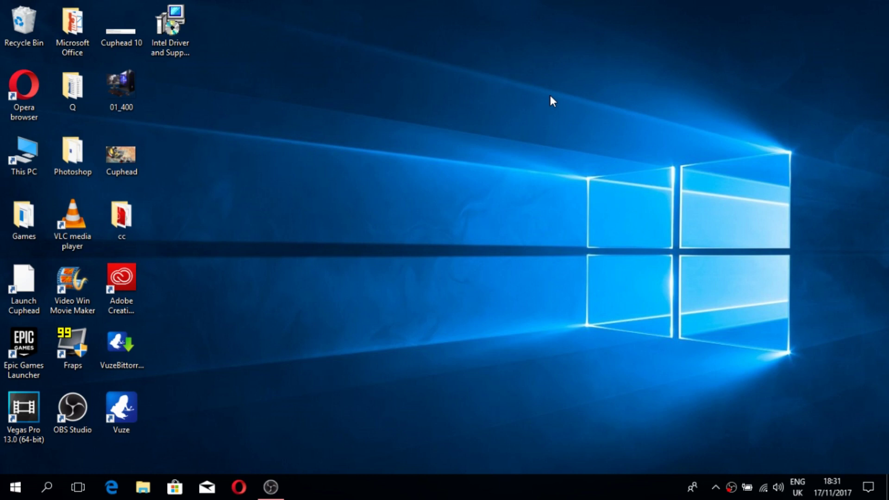
# Move around the desktop view before starting the driver change
pyautogui.moveTo(522, 92)
pyautogui.mouseDown()
pyautogui.moveTo(612, 372)
pyautogui.moveTo(707, 430)
pyautogui.mouseUp()
pyautogui.moveTo(737, 23); pyautogui.dragTo(719, 307)
pyautogui.moveTo(757, 336)
pyautogui.mouseDown()
pyautogui.moveTo(857, 480)
pyautogui.moveTo(842, 477)
pyautogui.mouseUp()
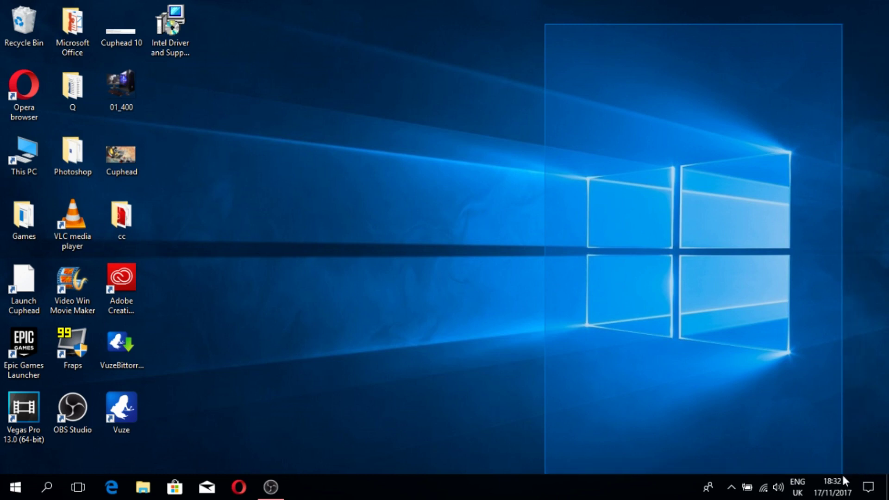
pyautogui.moveTo(841, 473); pyautogui.dragTo(826, 467)
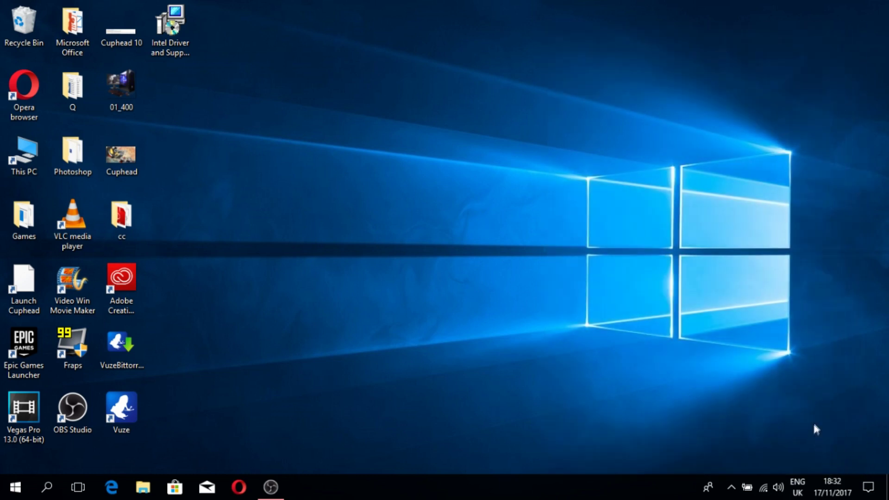
pyautogui.moveTo(814, 422); pyautogui.dragTo(619, 179)
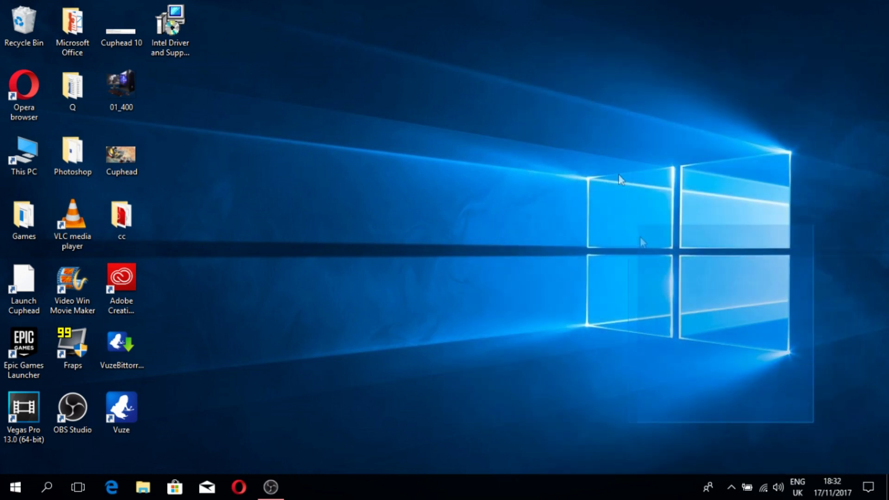
pyautogui.moveTo(620, 179); pyautogui.dragTo(529, 106)
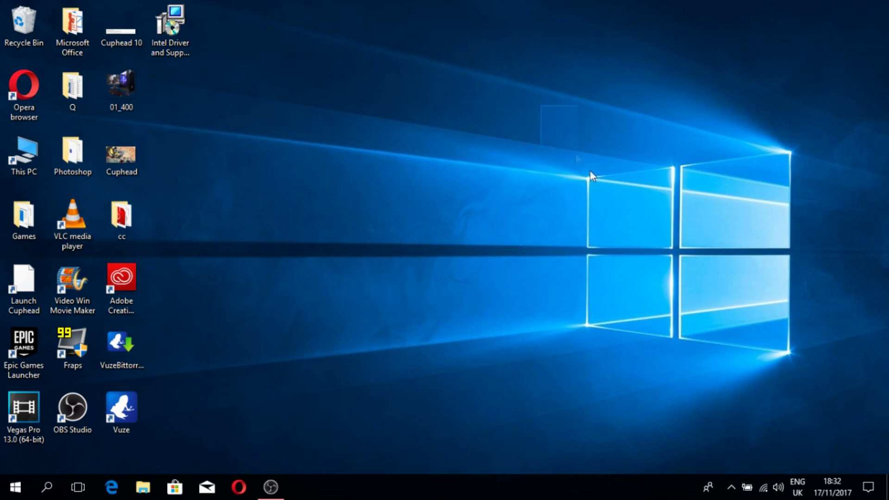
pyautogui.moveTo(589, 175)
pyautogui.mouseDown()
pyautogui.moveTo(854, 434)
pyautogui.moveTo(442, 60)
pyautogui.mouseUp()
pyautogui.moveTo(497, 99)
pyautogui.mouseDown()
pyautogui.moveTo(886, 451)
pyautogui.moveTo(538, 70)
pyautogui.moveTo(437, 46)
pyautogui.moveTo(737, 414)
pyautogui.moveTo(888, 444)
pyautogui.mouseUp()
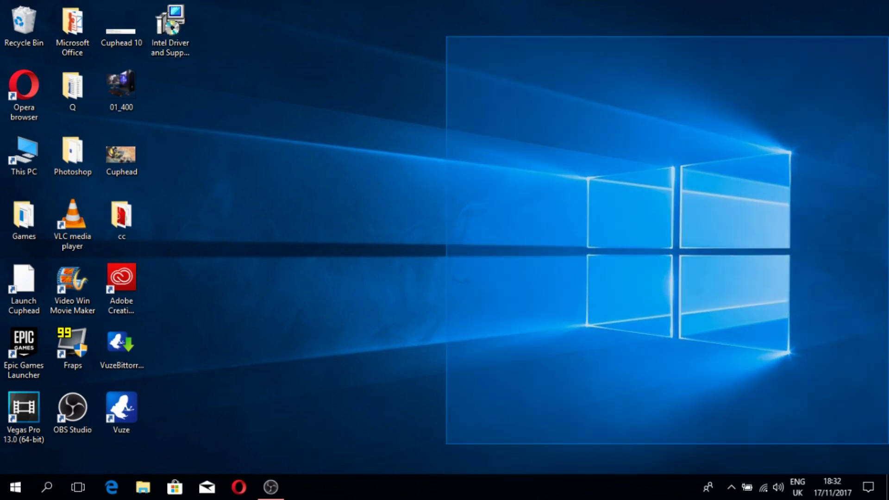
pyautogui.moveTo(885, 445)
pyautogui.mouseDown()
pyautogui.moveTo(373, 5)
pyautogui.moveTo(459, 31)
pyautogui.moveTo(401, 48)
pyautogui.moveTo(586, 106)
pyautogui.moveTo(503, 117)
pyautogui.moveTo(565, 100)
pyautogui.moveTo(560, 117)
pyautogui.moveTo(456, 92)
pyautogui.moveTo(834, 472)
pyautogui.moveTo(794, 392)
pyautogui.moveTo(576, 148)
pyautogui.moveTo(540, 129)
pyautogui.mouseUp()
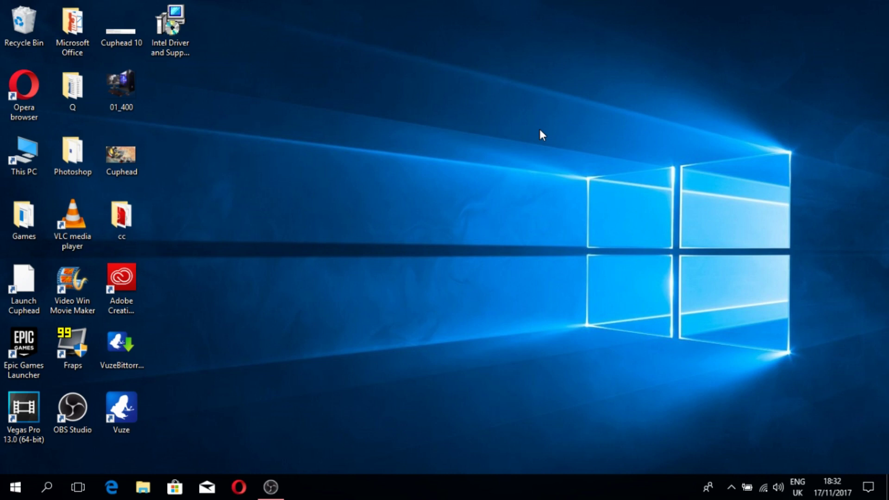
pyautogui.moveTo(540, 129); pyautogui.dragTo(850, 417)
pyautogui.moveTo(563, 135)
pyautogui.mouseDown()
pyautogui.moveTo(675, 281)
pyautogui.moveTo(613, 212)
pyautogui.moveTo(882, 420)
pyautogui.moveTo(814, 391)
pyautogui.moveTo(809, 371)
pyautogui.mouseUp()
pyautogui.moveTo(809, 366)
pyautogui.mouseDown()
pyautogui.moveTo(504, 49)
pyautogui.moveTo(552, 145)
pyautogui.moveTo(572, 154)
pyautogui.moveTo(816, 434)
pyautogui.moveTo(791, 349)
pyautogui.moveTo(589, 140)
pyautogui.moveTo(561, 144)
pyautogui.moveTo(765, 310)
pyautogui.moveTo(788, 397)
pyautogui.moveTo(784, 361)
pyautogui.moveTo(802, 393)
pyautogui.moveTo(799, 413)
pyautogui.moveTo(672, 53)
pyautogui.moveTo(604, 4)
pyautogui.mouseUp()
# Launch Control Panel from Start search and reach Device Manager via Hardware and Sound
pyautogui.click(15, 486)
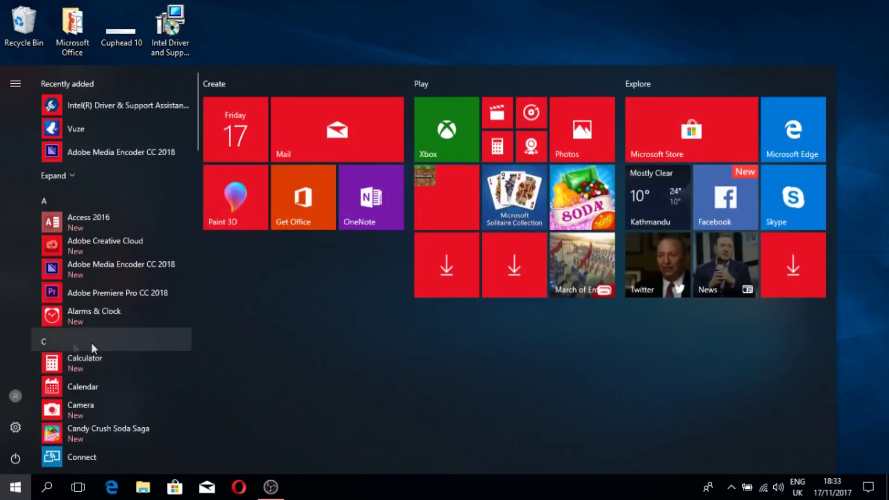
pyautogui.click(47, 486)
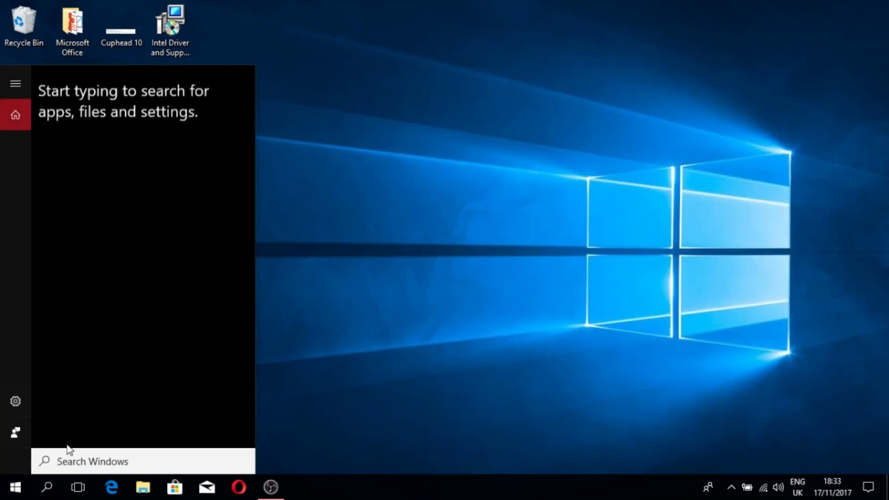
pyautogui.write('c')
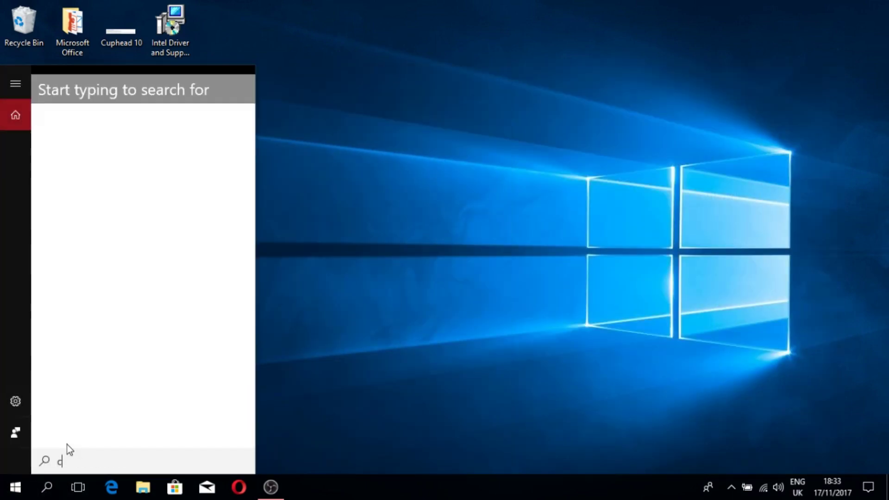
pyautogui.write('ontrol#')
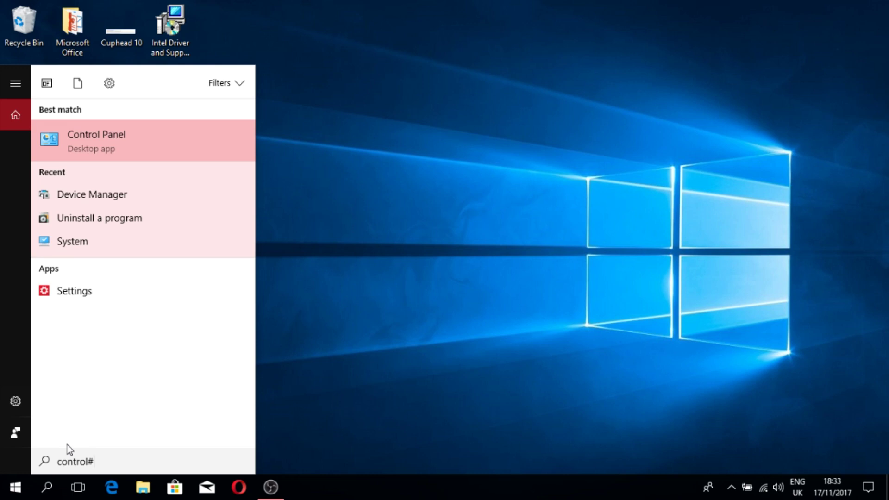
pyautogui.press('Return')
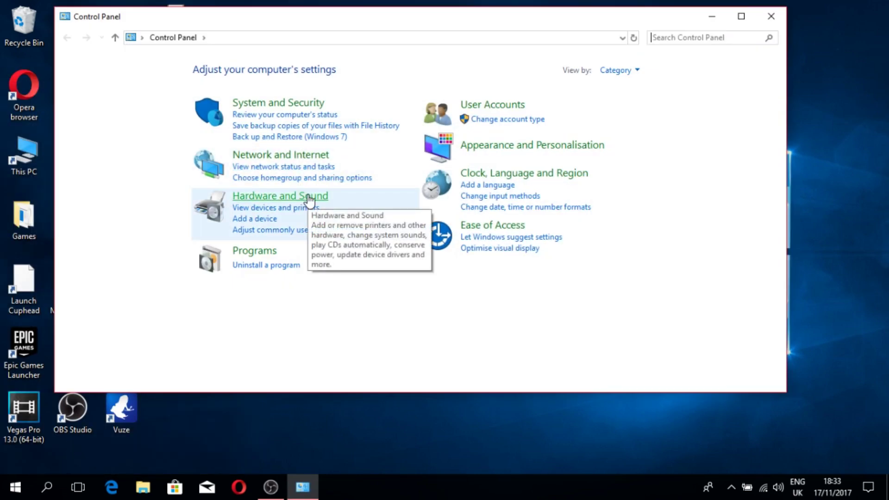
pyautogui.click(308, 197)
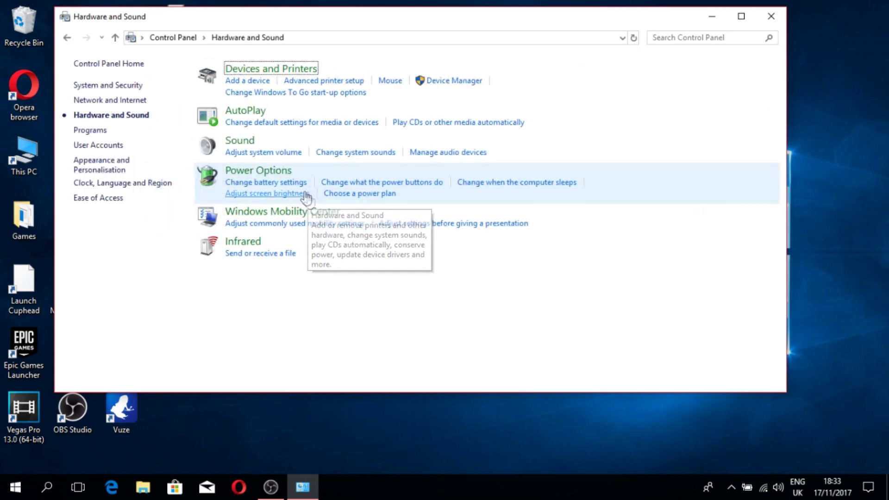
pyautogui.click(470, 82)
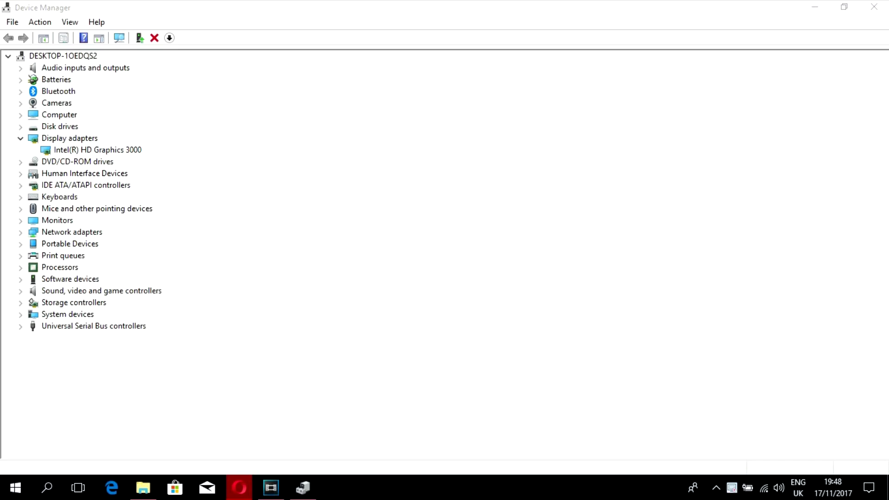
# Start a manual driver update for Intel(R) HD Graphics 3000, listing all drivers not just compatible ones
pyautogui.click(117, 155)
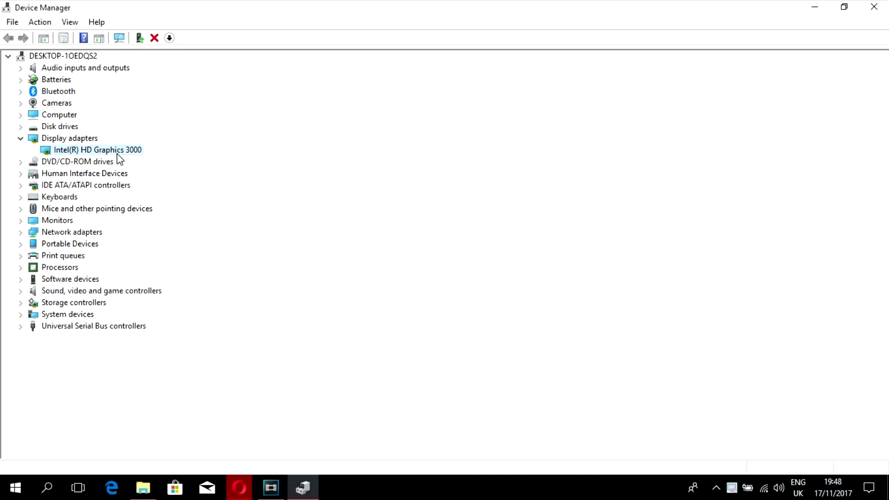
pyautogui.rightClick(120, 156)
pyautogui.click(141, 161)
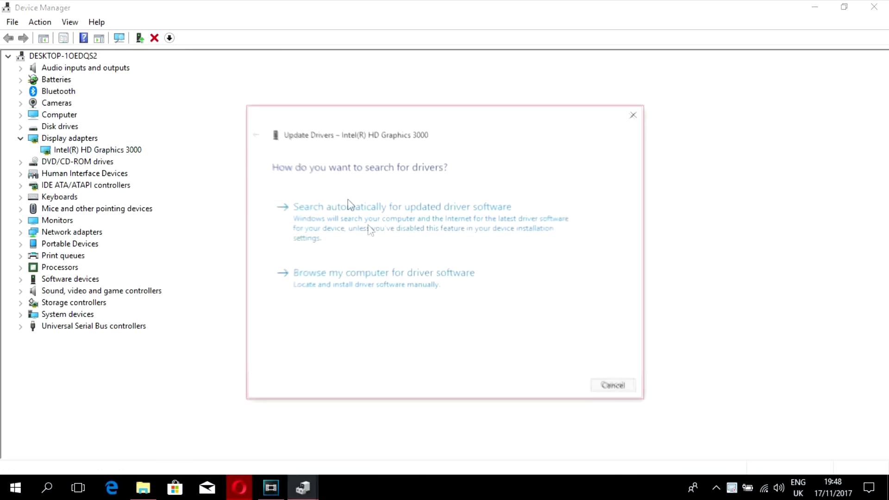
pyautogui.click(340, 295)
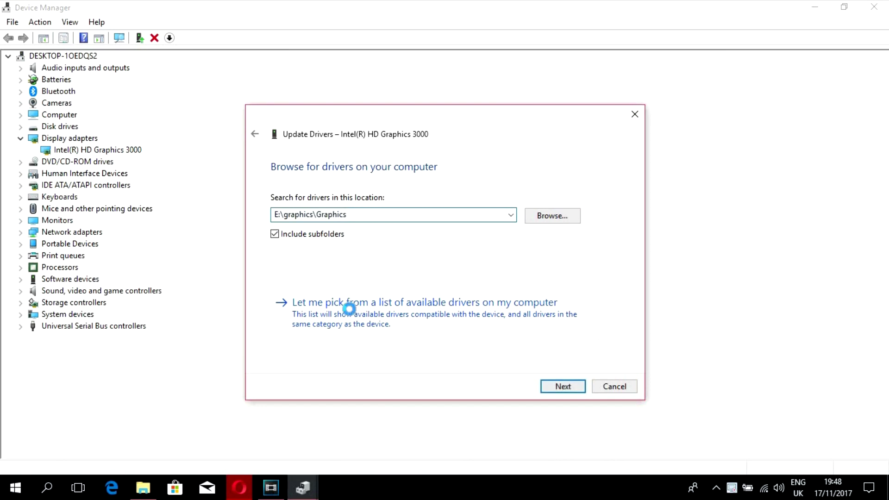
pyautogui.click(347, 303)
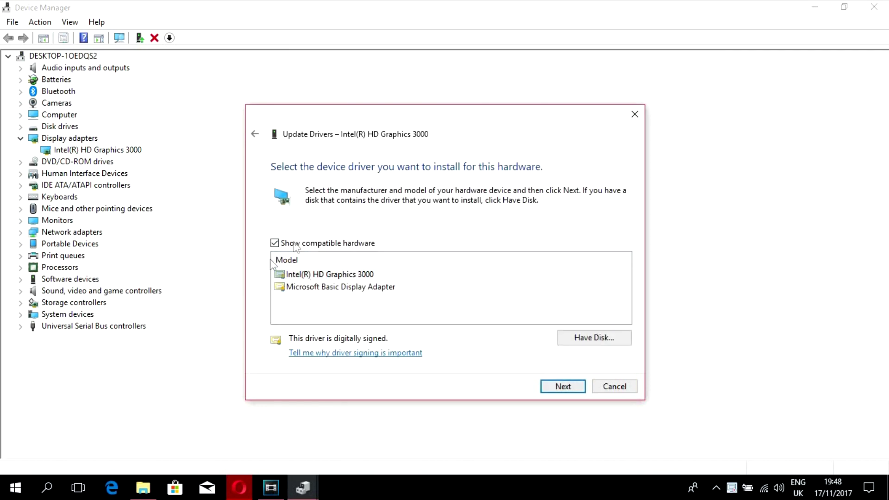
pyautogui.click(276, 243)
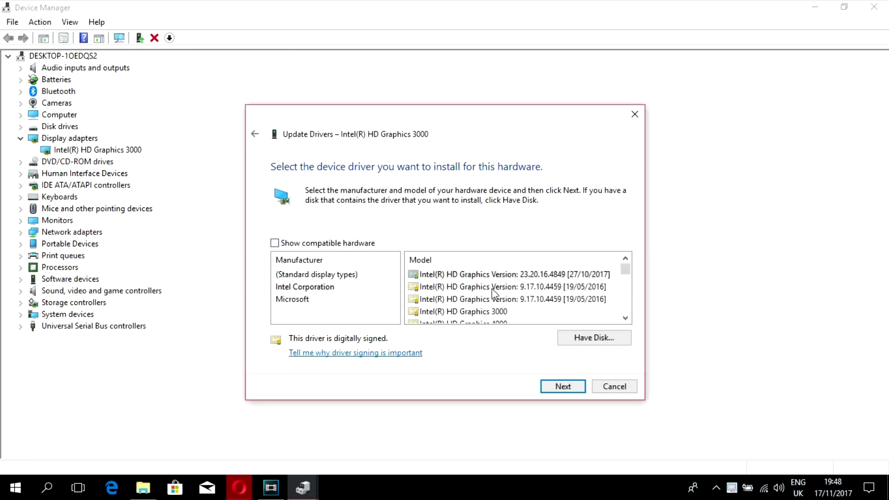
pyautogui.scroll(-1, 498, 293)
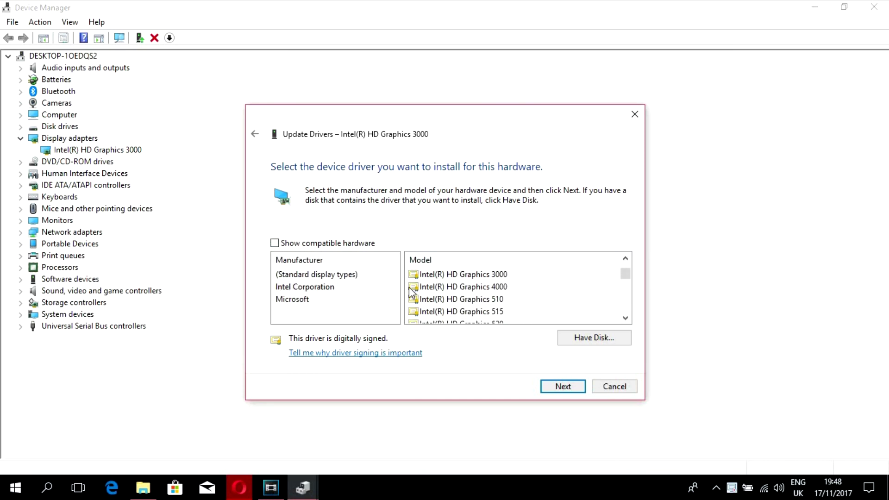
# Install the Intel(R) HD Graphics 4000 driver despite the compatibility warning and close Device Manager
pyautogui.click(440, 291)
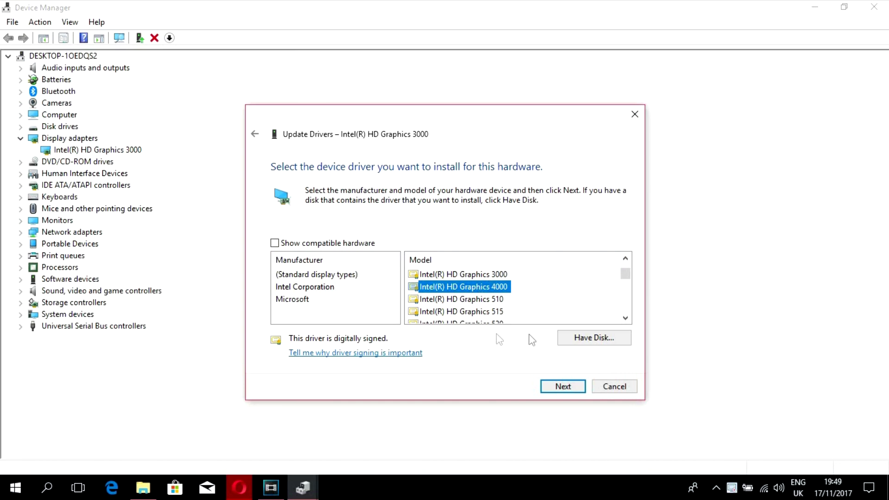
pyautogui.click(581, 388)
pyautogui.click(509, 305)
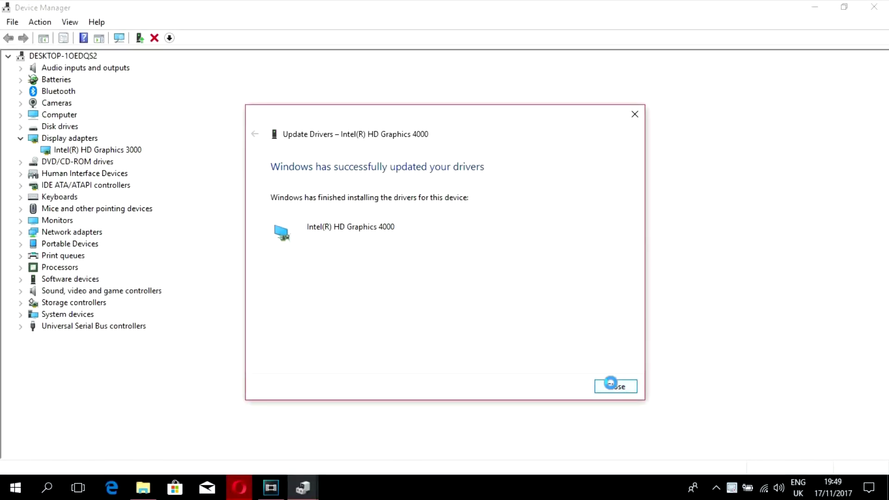
pyautogui.click(614, 387)
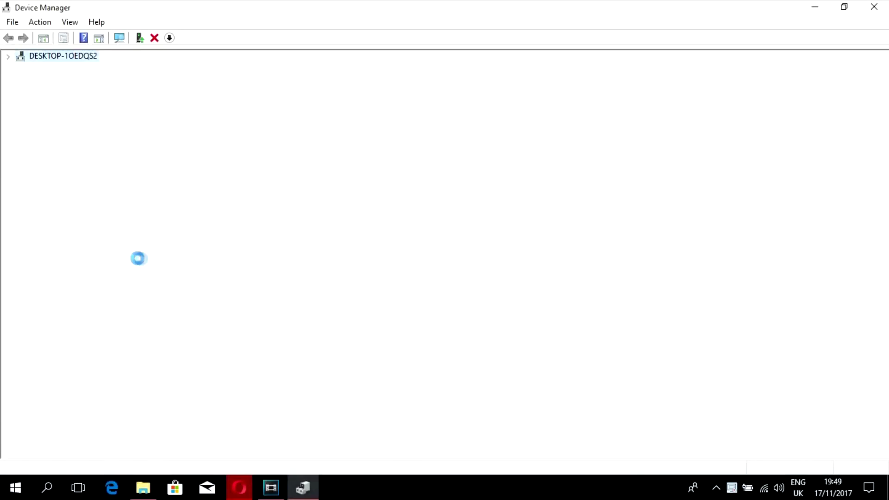
pyautogui.click(873, 7)
pyautogui.press('super+r')
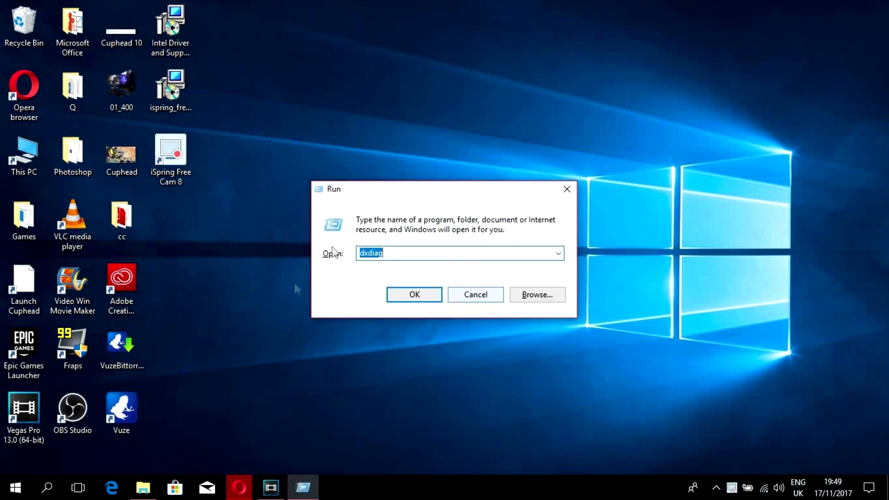
pyautogui.click(406, 298)
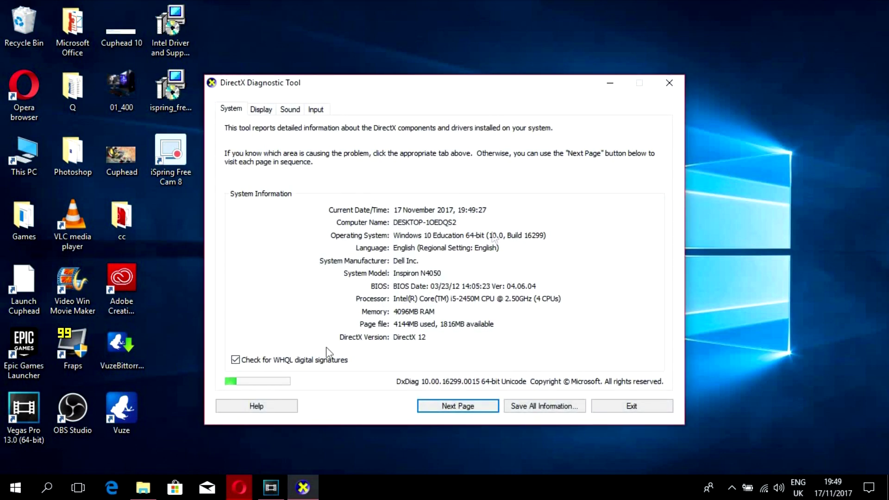
pyautogui.click(260, 110)
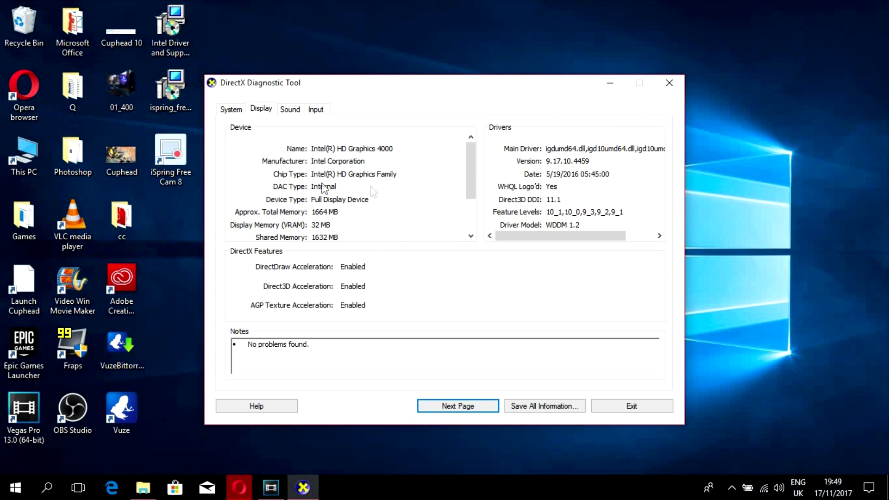
pyautogui.moveTo(473, 170); pyautogui.dragTo(372, 183)
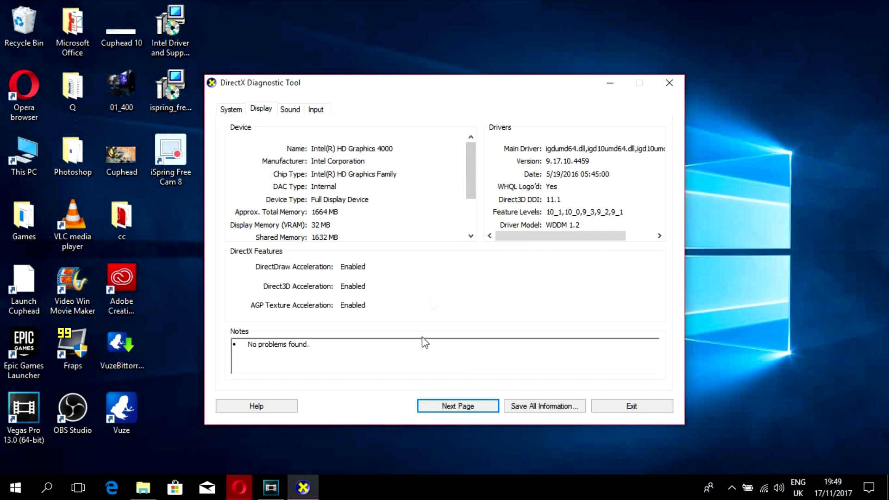
pyautogui.click(430, 409)
pyautogui.click(432, 408)
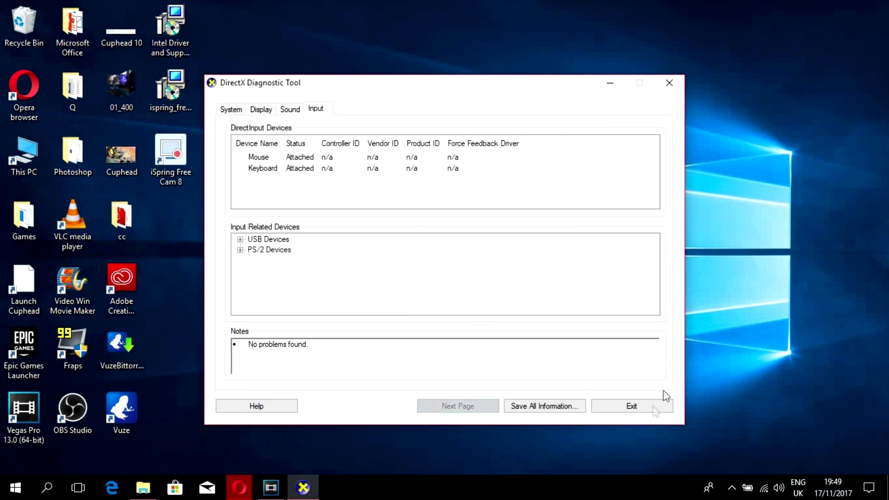
pyautogui.click(637, 405)
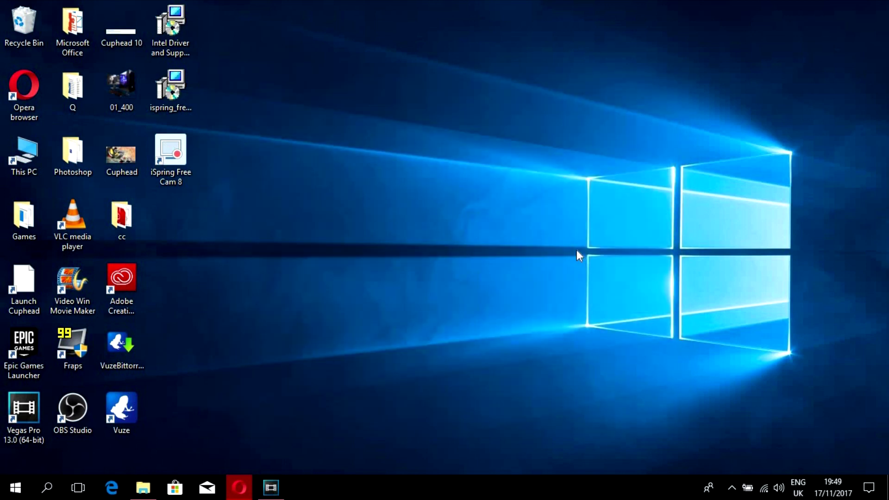